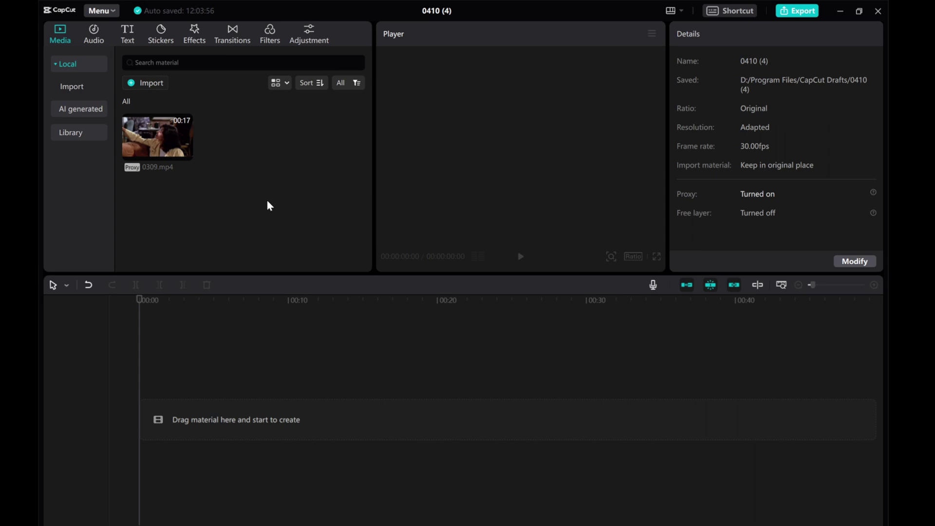
- Check CapCut's version information for available updates, then close it
left_click(111, 11)
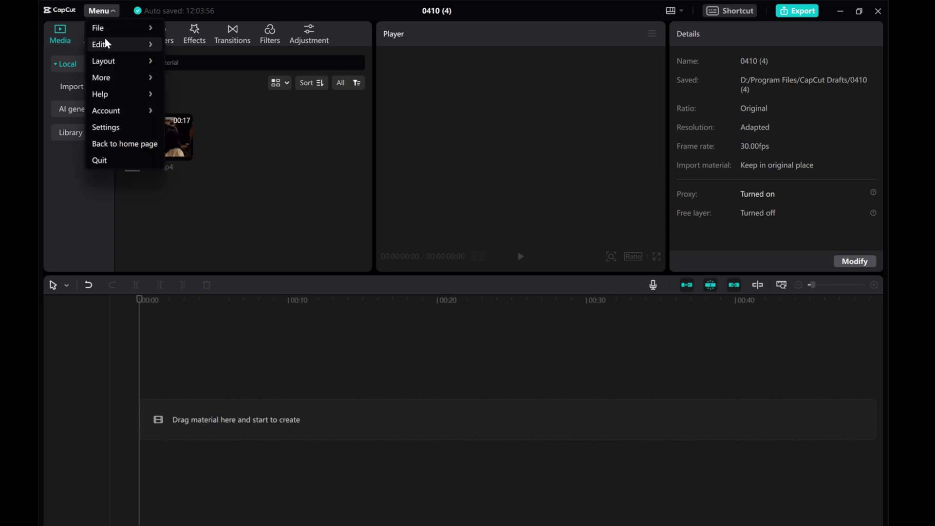
mouse_move(109, 77)
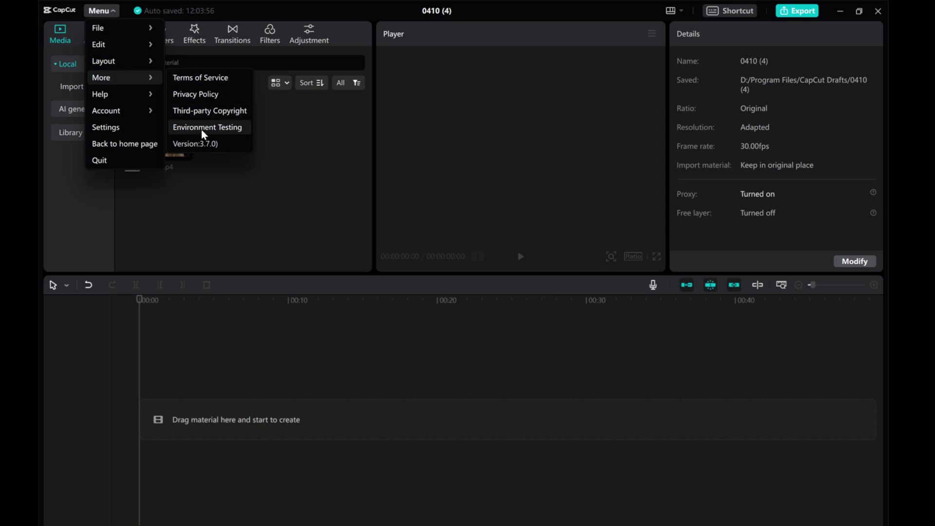
left_click(208, 145)
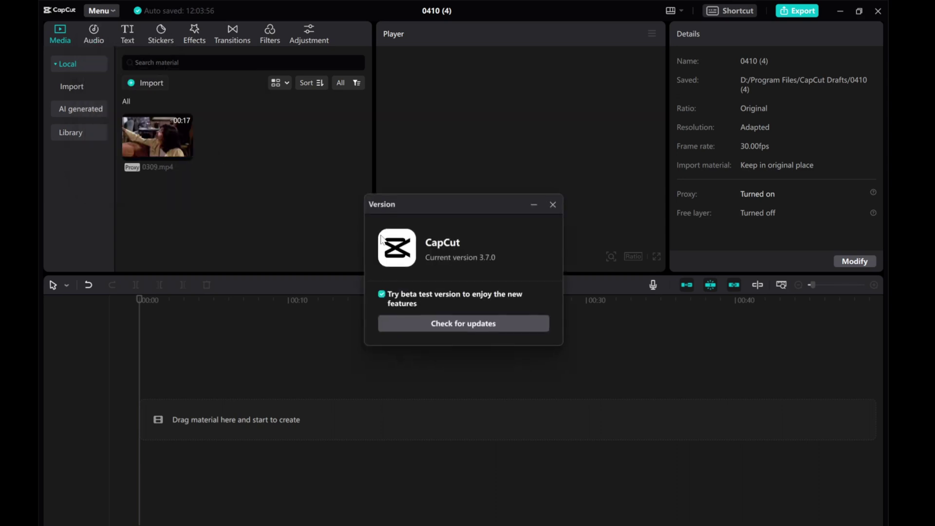
left_click(454, 325)
left_click(552, 205)
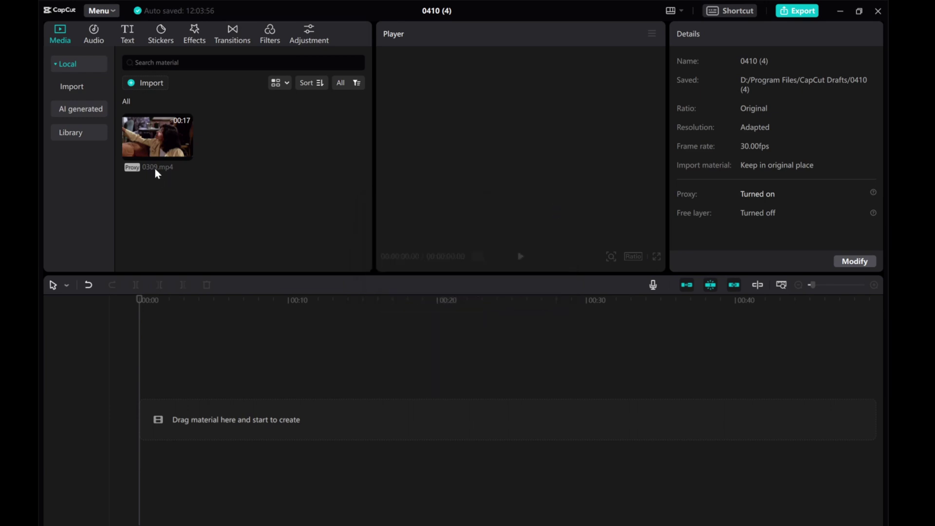
- Place 0309.mp4 on the timeline and set Auto captions language to English
mouse_move(147, 156)
left_click_drag(147, 141, 146, 422)
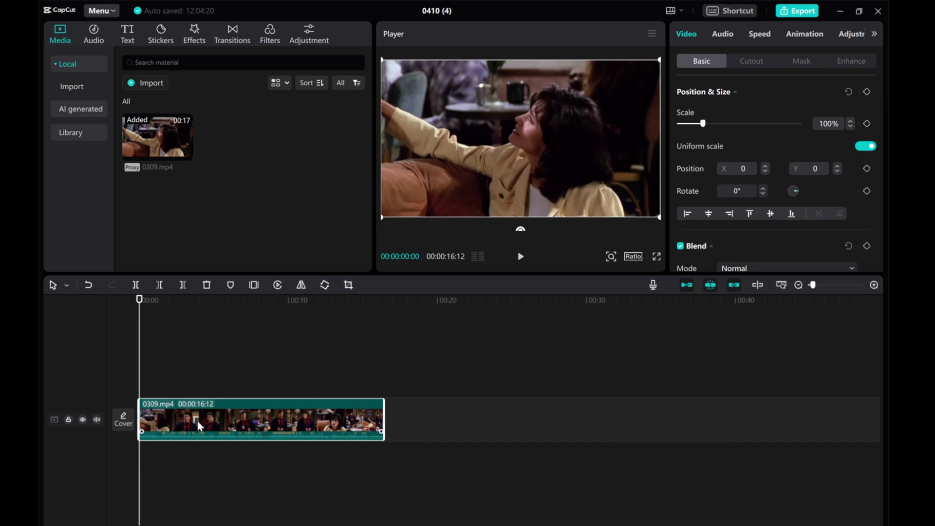
left_click(126, 33)
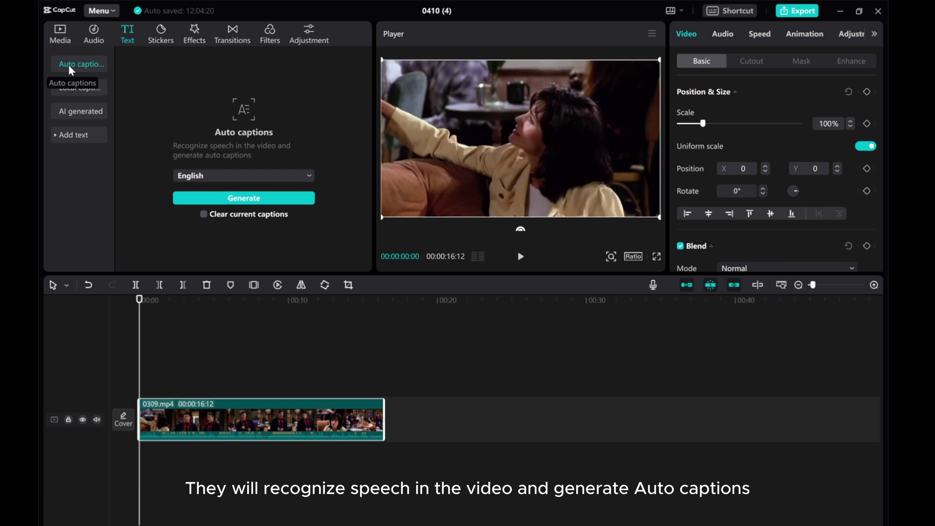
left_click(238, 177)
scroll(233, 263, "down", 3)
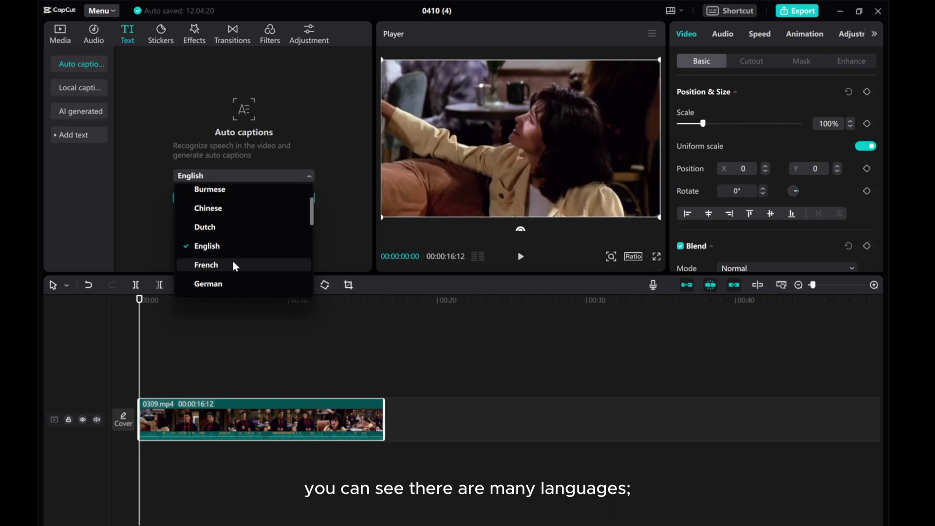
scroll(232, 260, "up", 2)
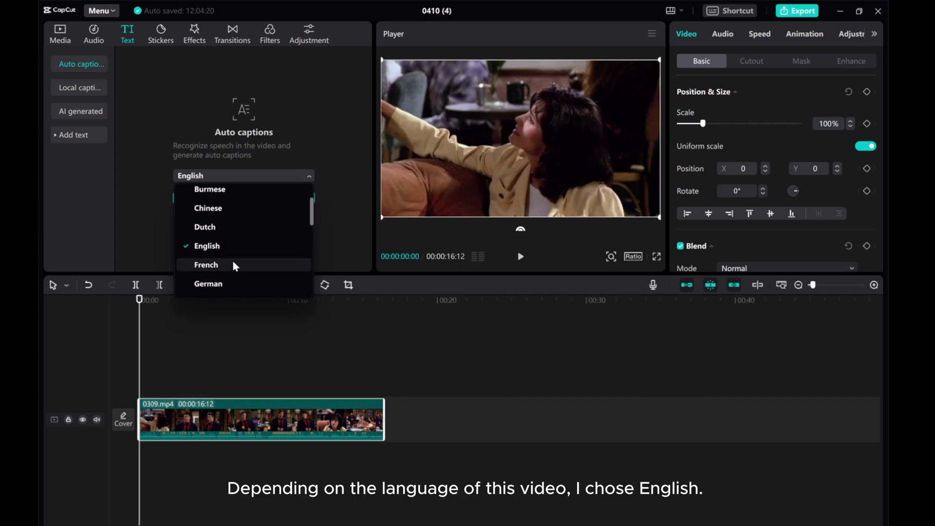
left_click(211, 248)
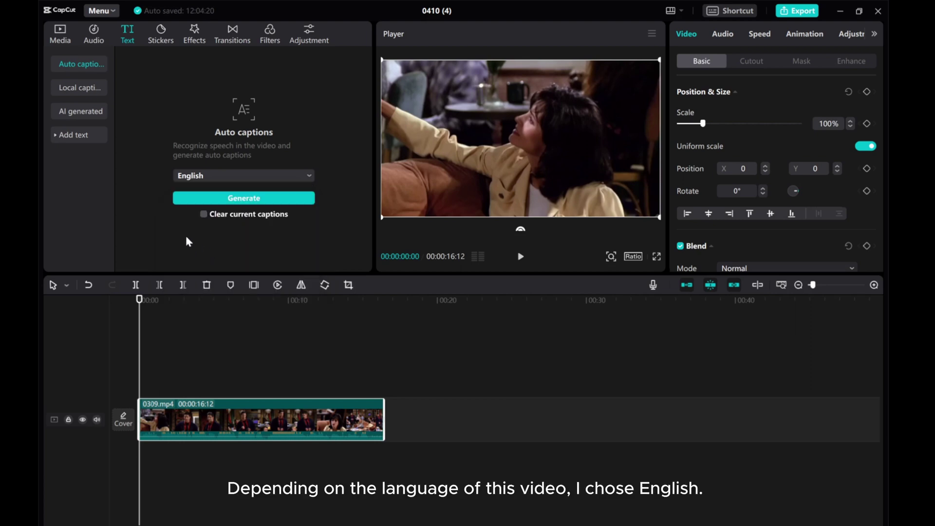
- Generate English captions, play the video to review them, and fix the duplicate Cookie caption
left_click(220, 198)
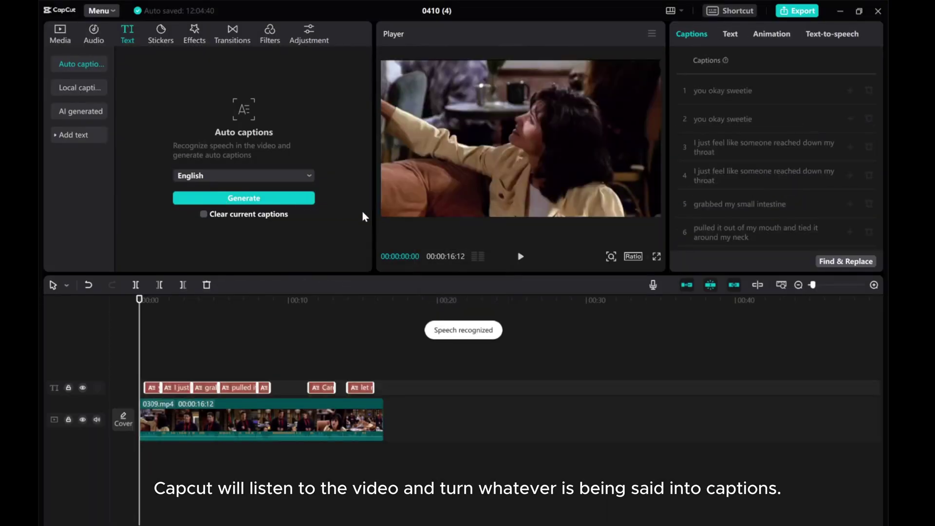
left_click(519, 252)
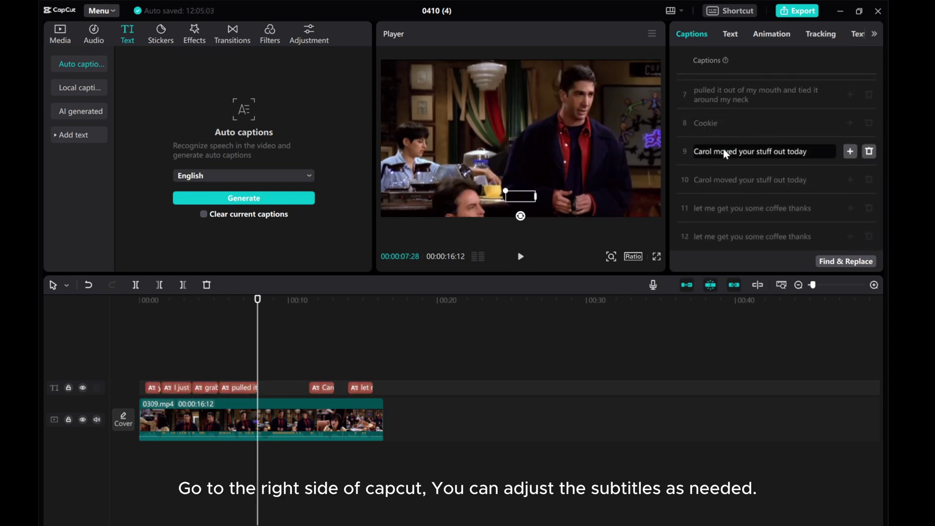
left_click(700, 124)
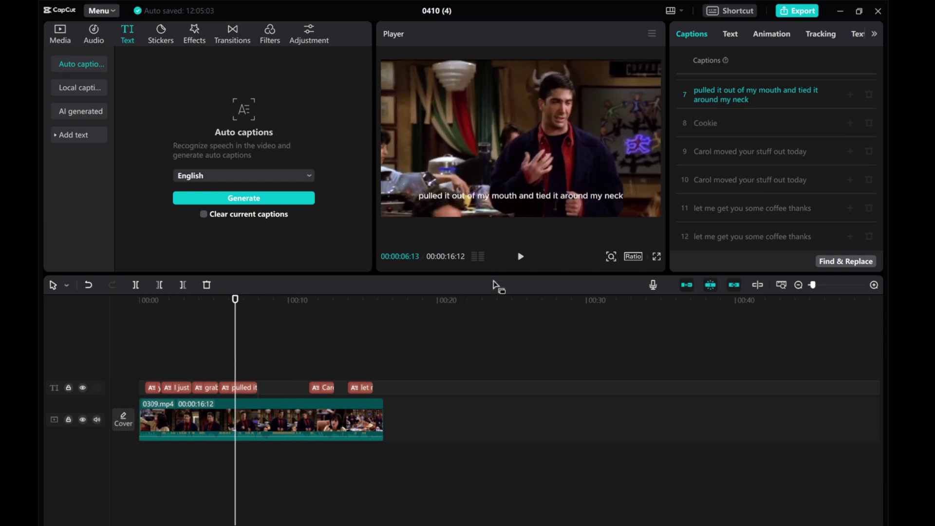
left_click(520, 257)
left_click(521, 257)
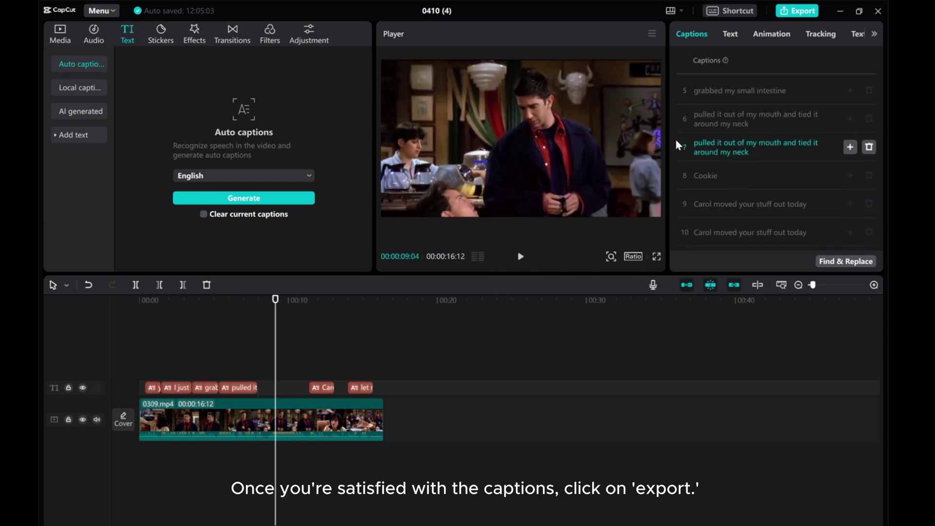
left_click(730, 34)
left_click(773, 34)
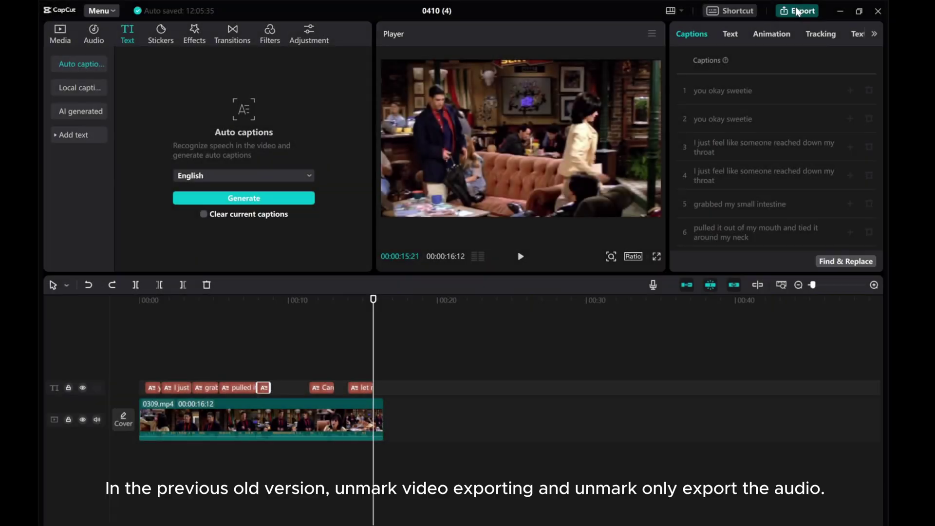
left_click(797, 11)
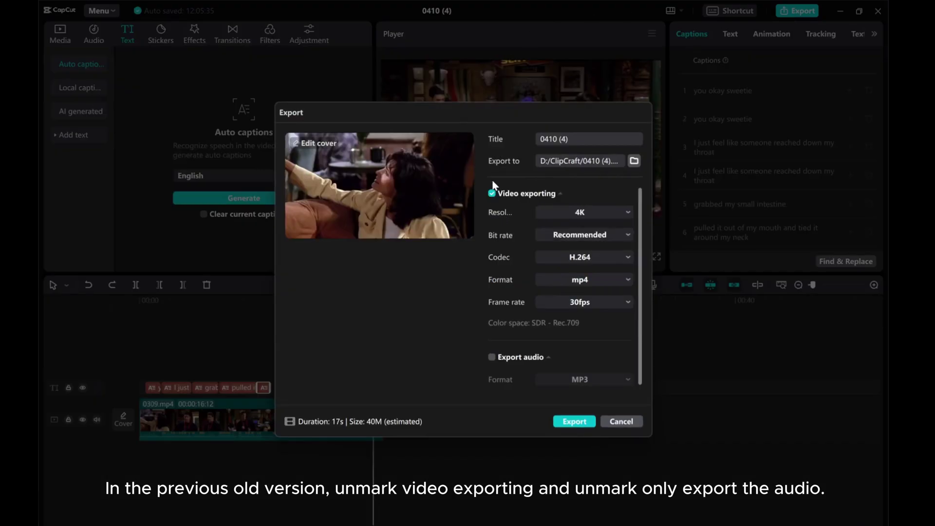
left_click(492, 194)
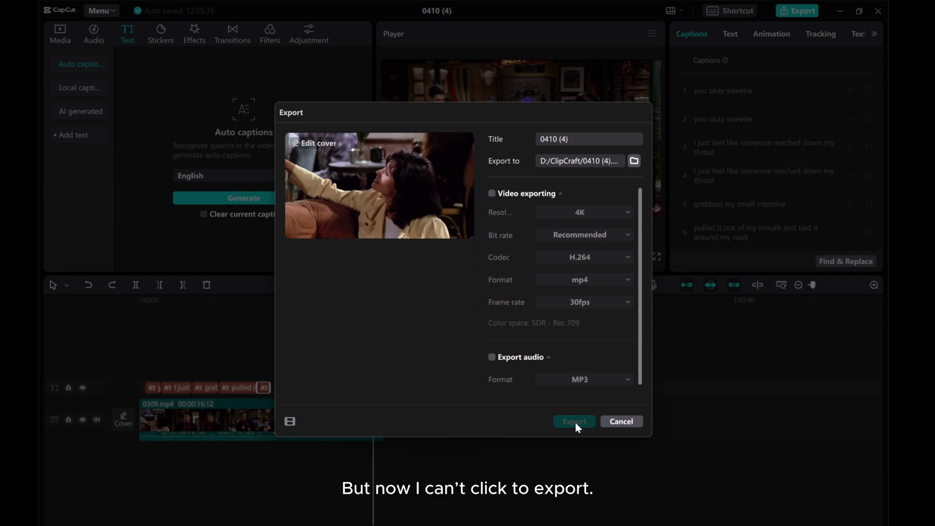
- Hide the footage track and export the caption-only video as 0410 (4).mp4 in 4K
left_click(621, 421)
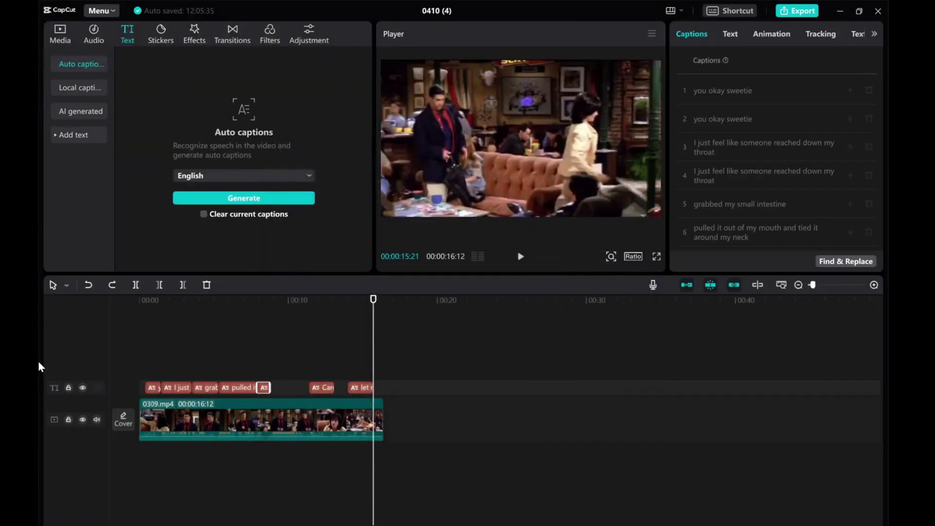
left_click(82, 420)
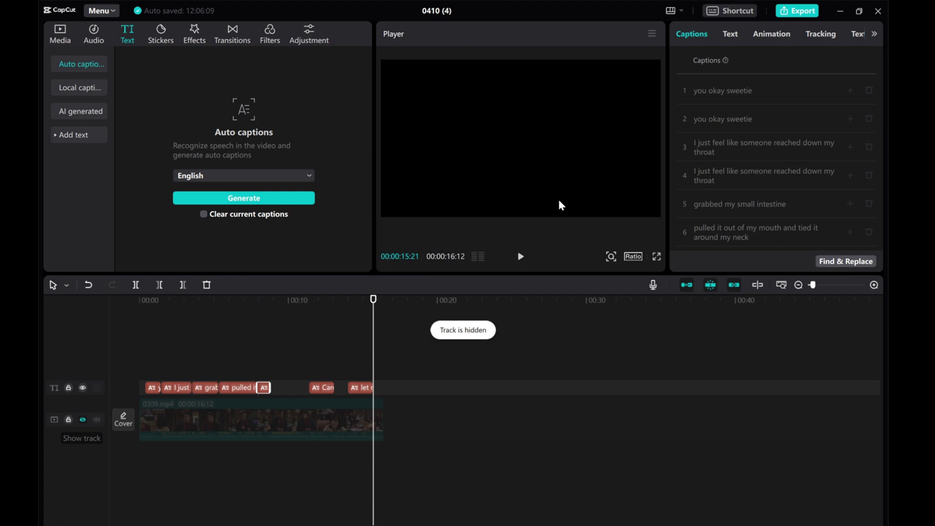
left_click(797, 11)
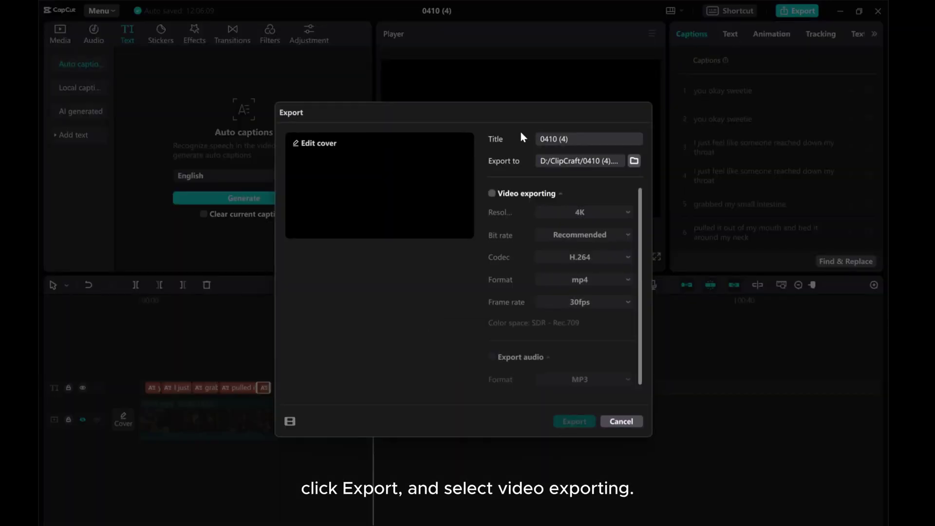
left_click(492, 193)
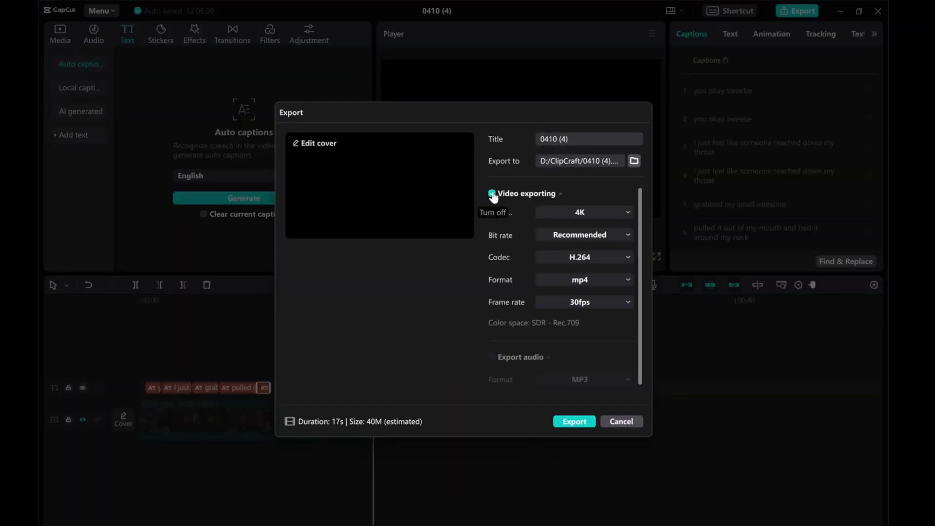
left_click(568, 421)
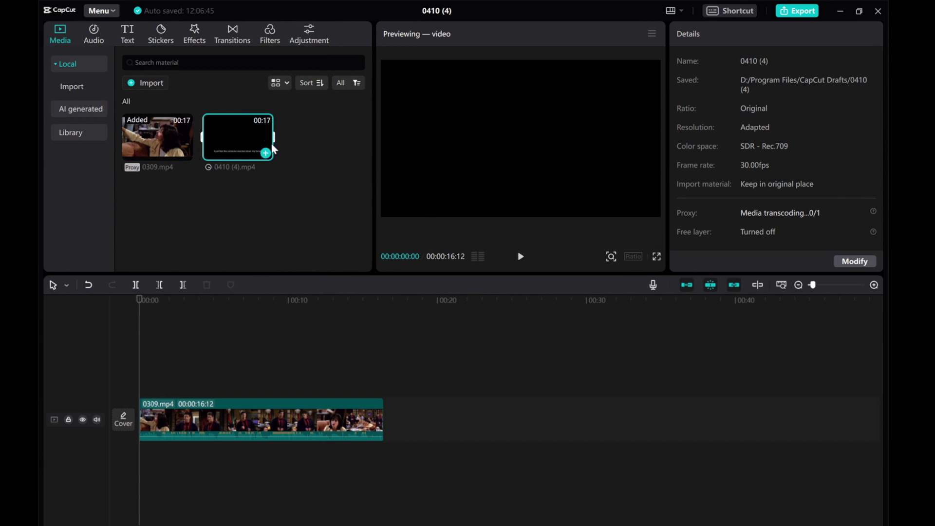
- Place the caption video above the original clip and preview the captions over the footage
left_click_drag(236, 144, 143, 388)
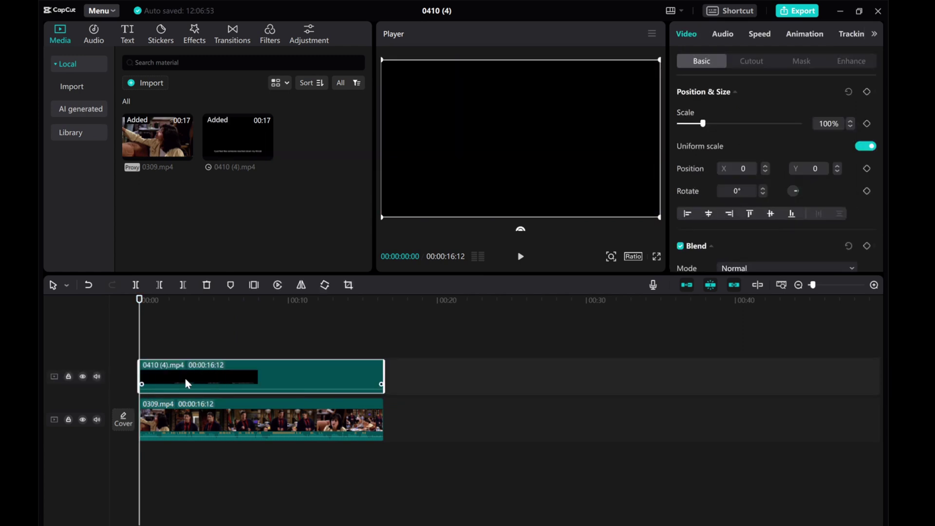
left_click(519, 258)
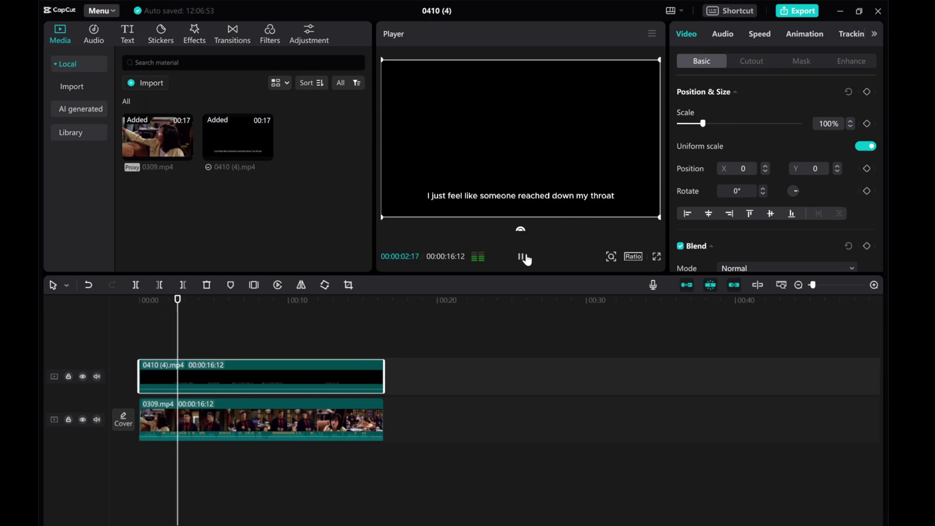
left_click(521, 256)
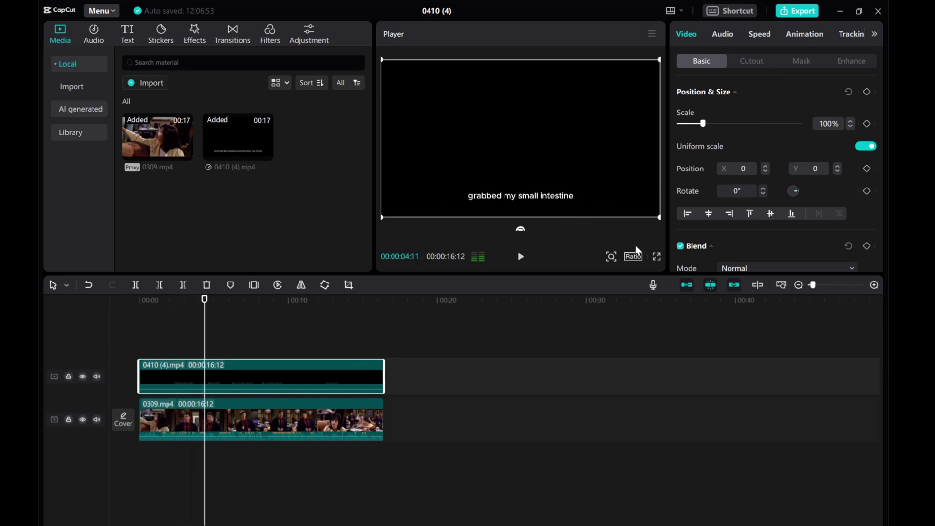
- Set the caption clip's blend mode to Screen, then Brighten, and preview from about seven seconds
scroll(791, 228, "down", 2)
left_click(762, 228)
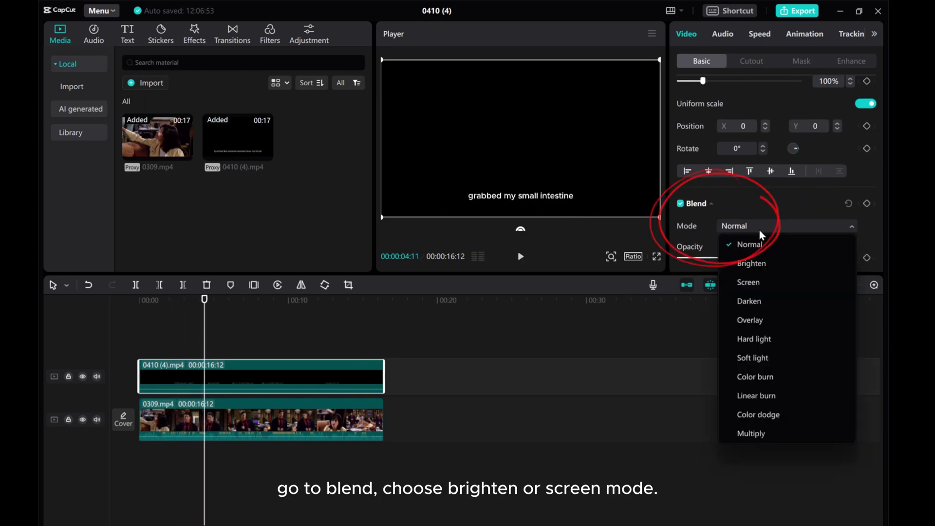
left_click(751, 281)
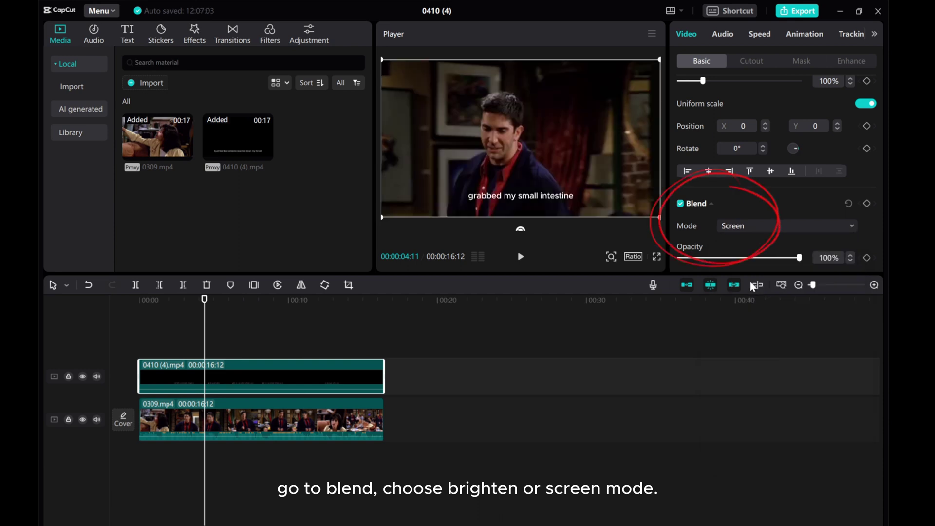
left_click(753, 227)
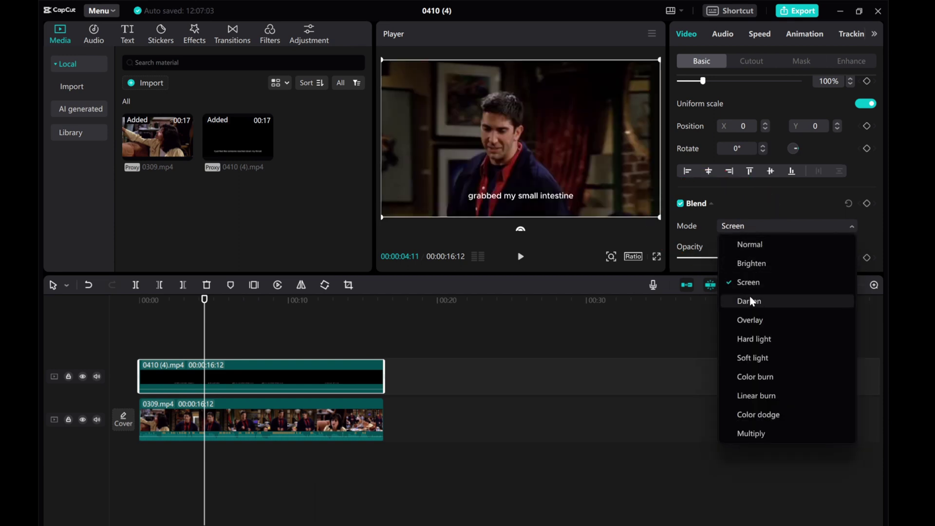
left_click(752, 264)
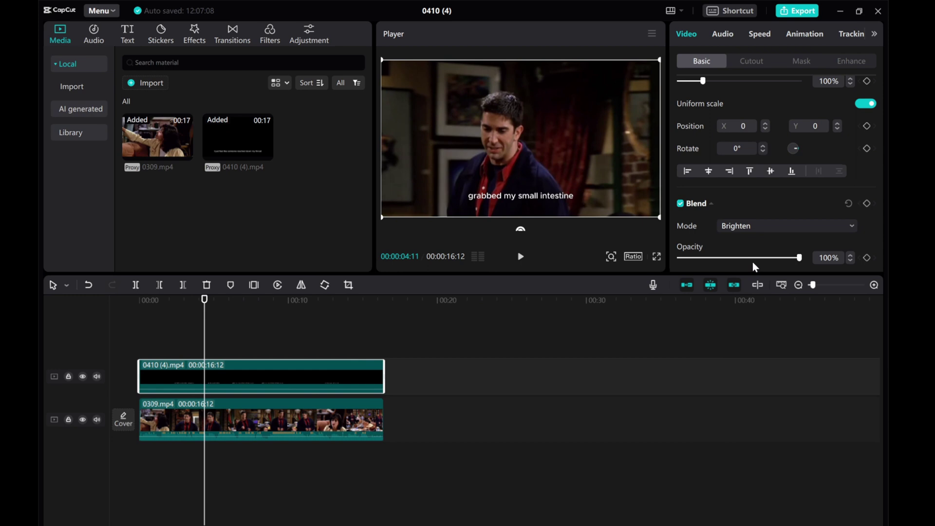
left_click_drag(203, 327, 136, 322)
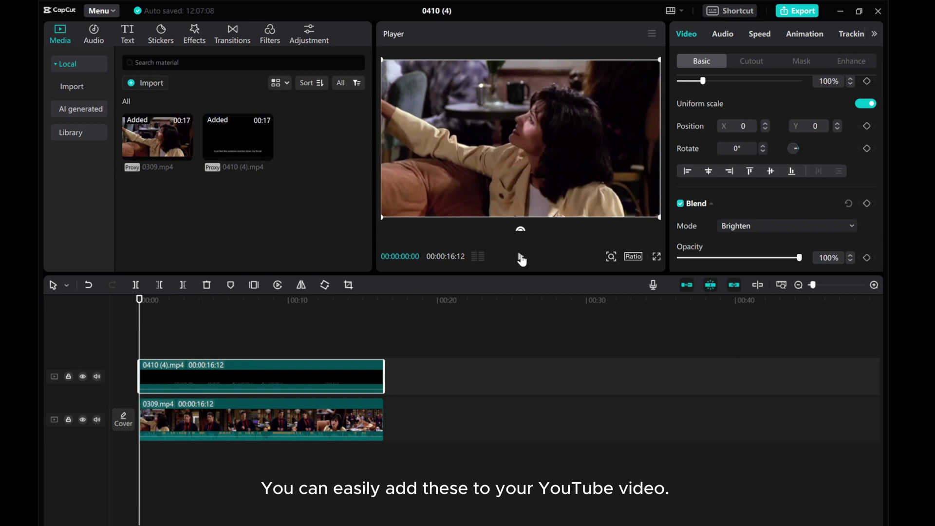
left_click(520, 257)
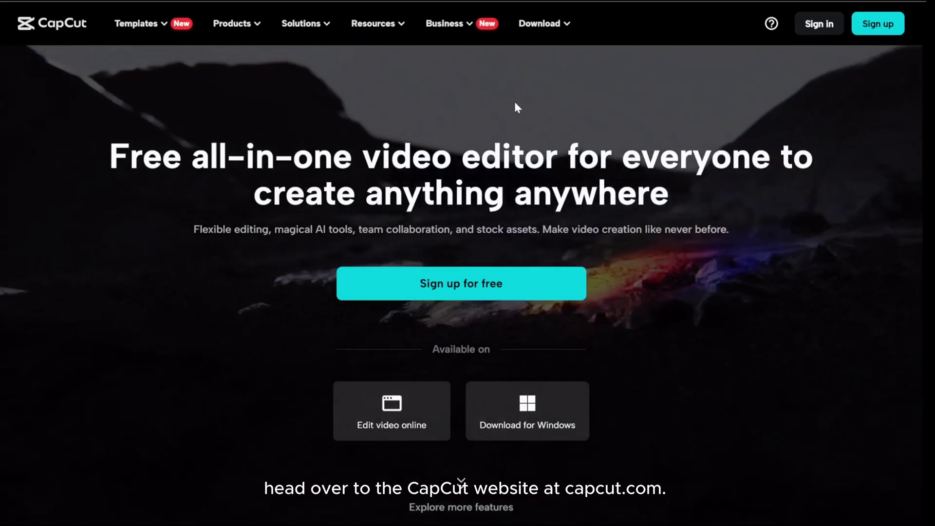
- Start a new project in the online editor and dismiss the welcome, Material resources and Elements popups
scroll(360, 308, "down", 4)
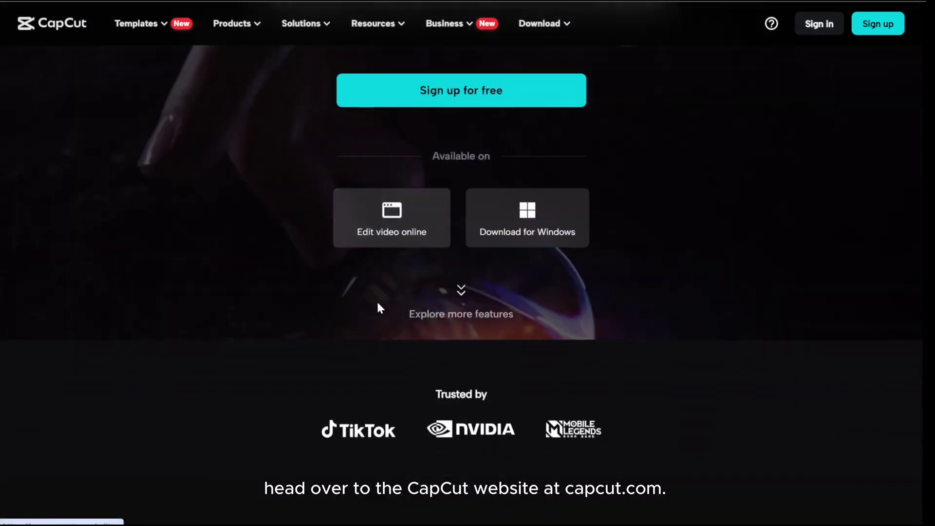
scroll(377, 280, "up", 1)
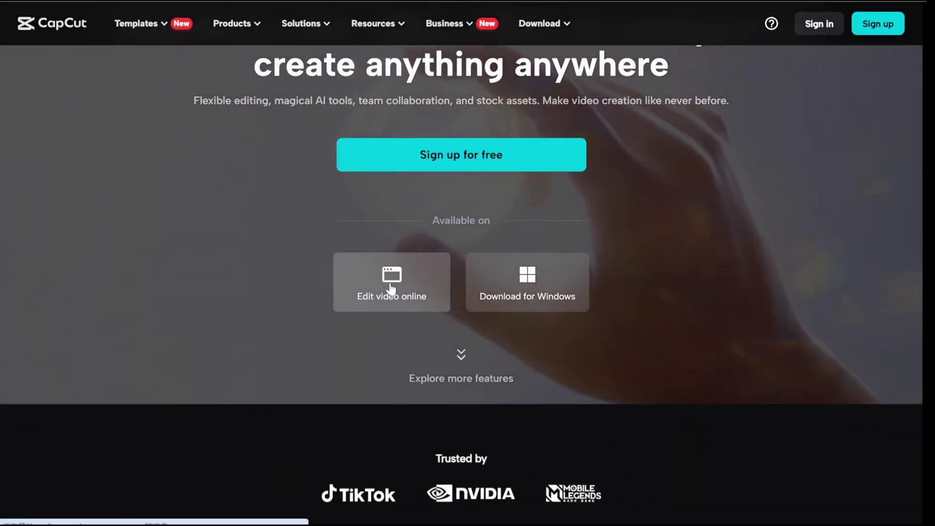
left_click(392, 288)
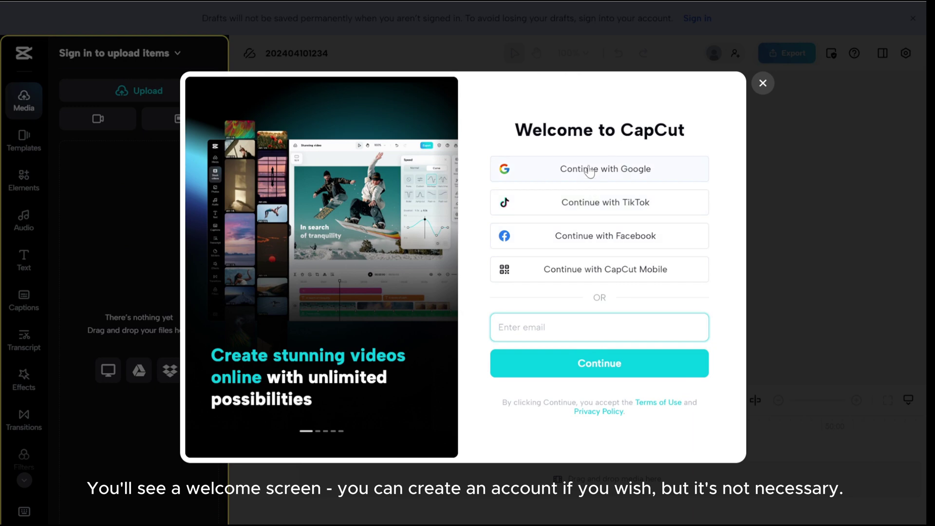
left_click(762, 85)
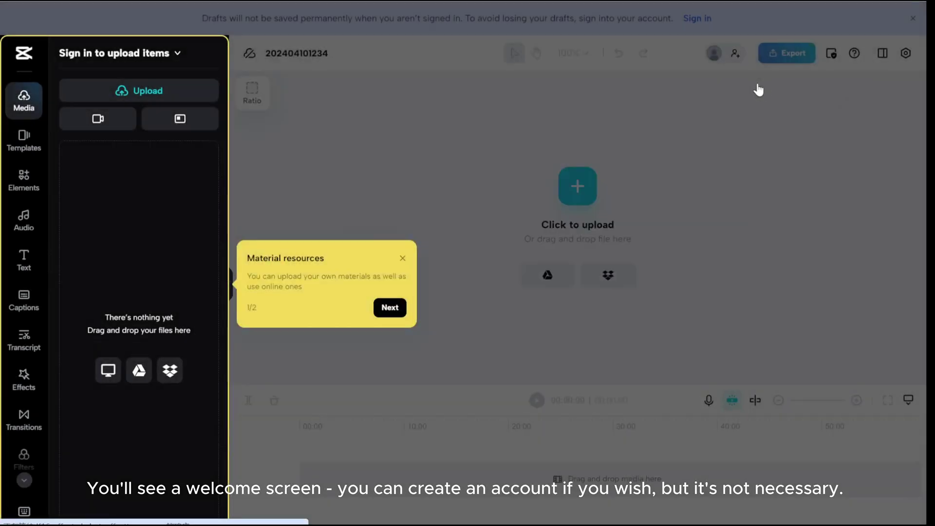
left_click(403, 259)
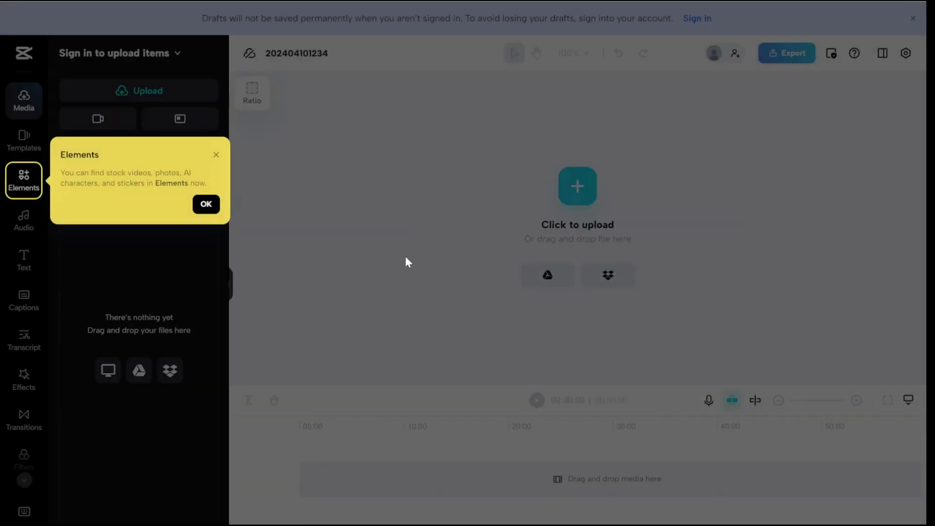
left_click(213, 149)
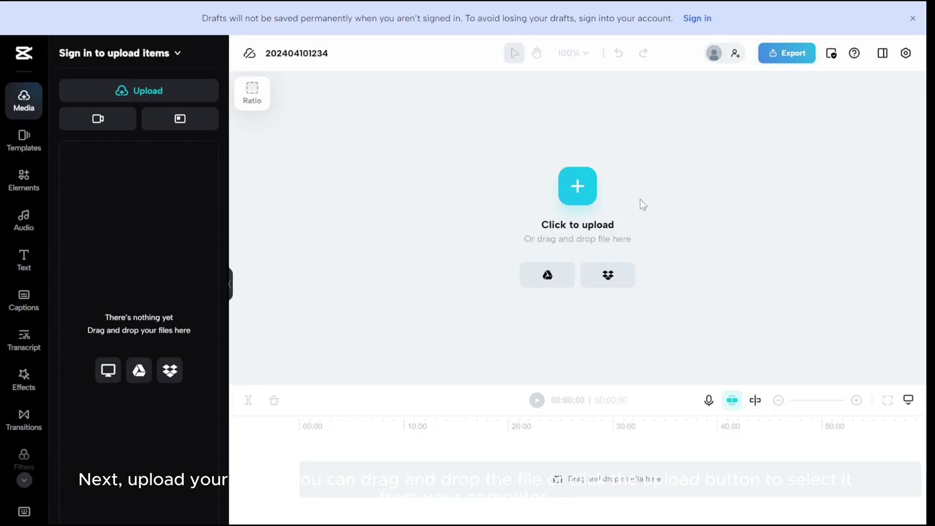
- Upload 0309.mp4 and generate English (US) auto captions
left_click(576, 196)
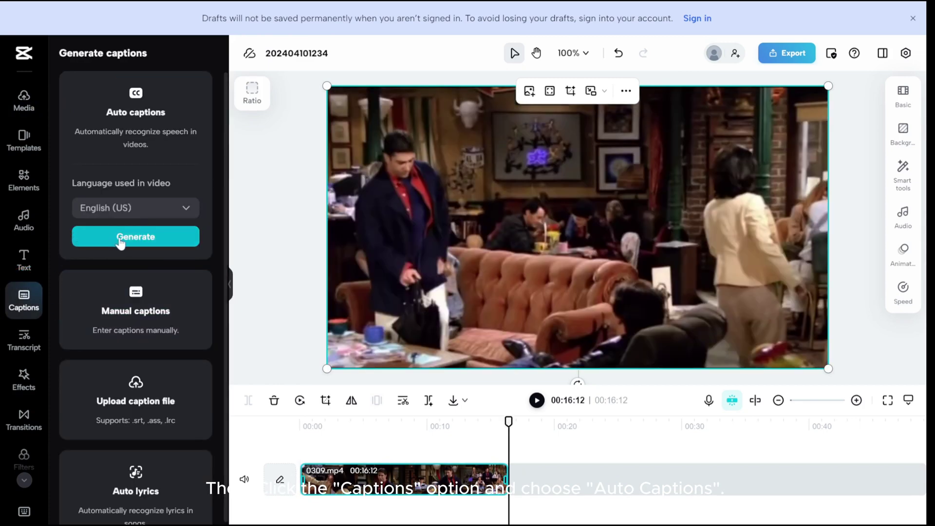
left_click(120, 238)
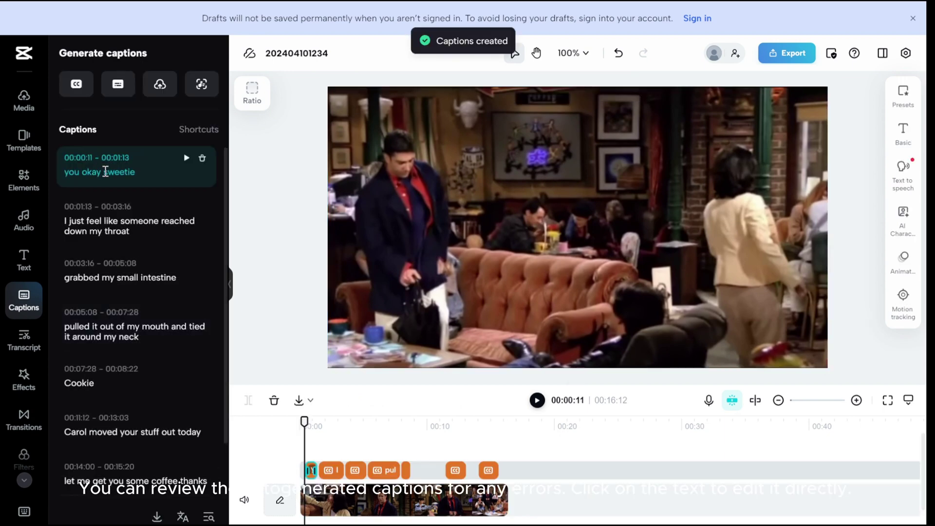
- Review the captions one by one from the first down to Cookie
left_click(105, 171)
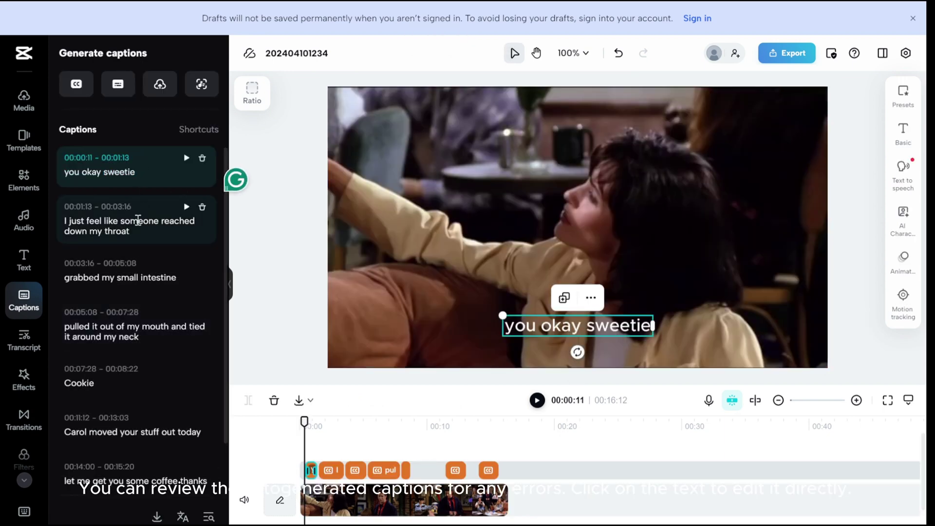
left_click(136, 228)
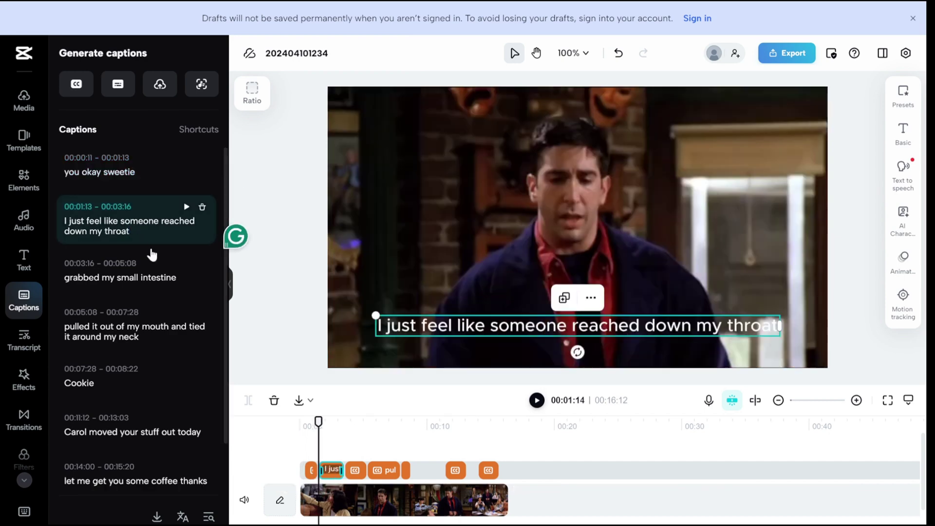
key("Tab")
key("Tab")
key("Tab")
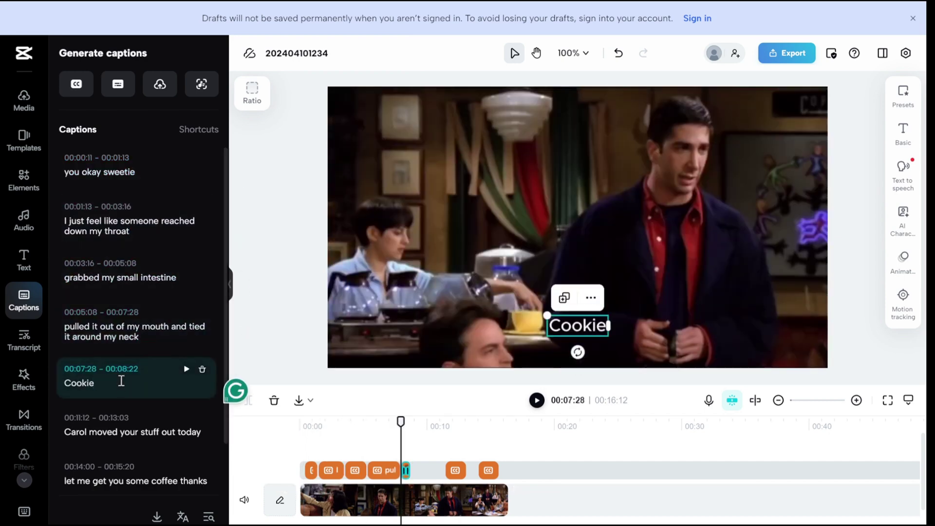
- Download the captions as an SRT file
scroll(121, 381, "down", 1)
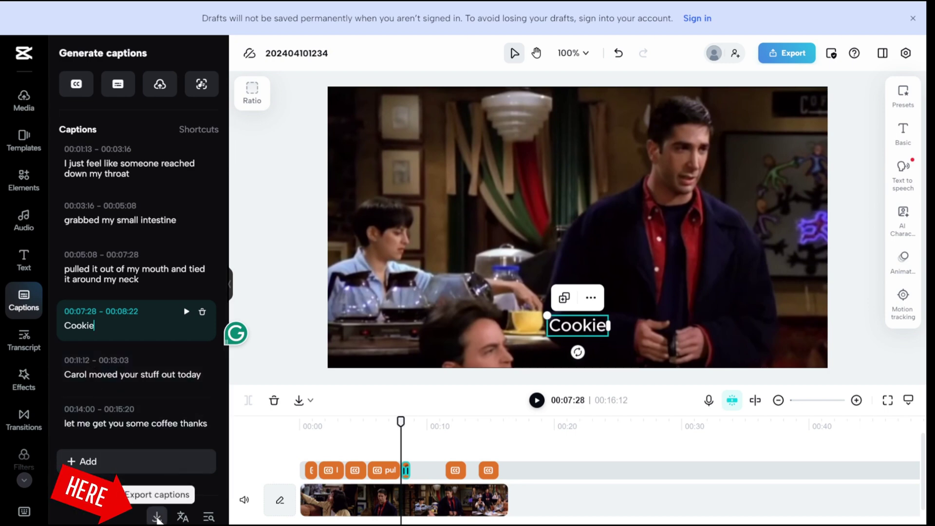
left_click(156, 517)
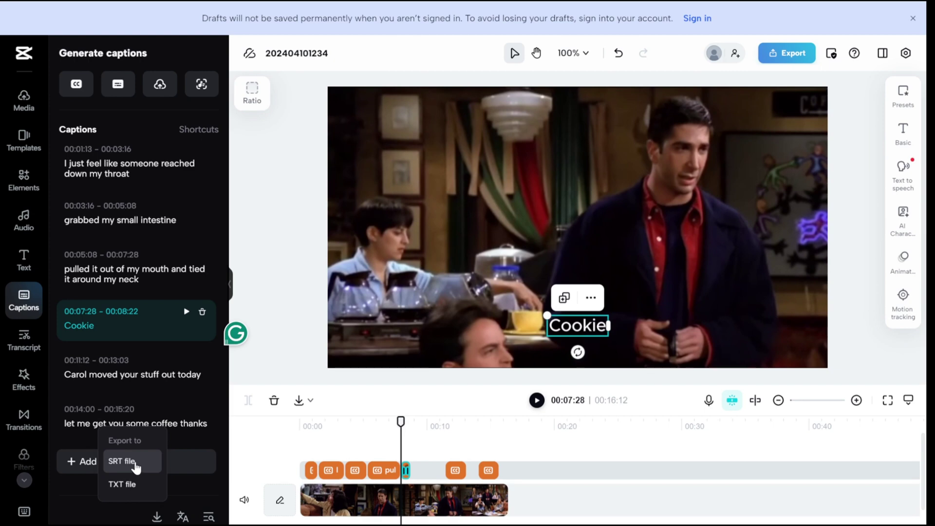
left_click(137, 466)
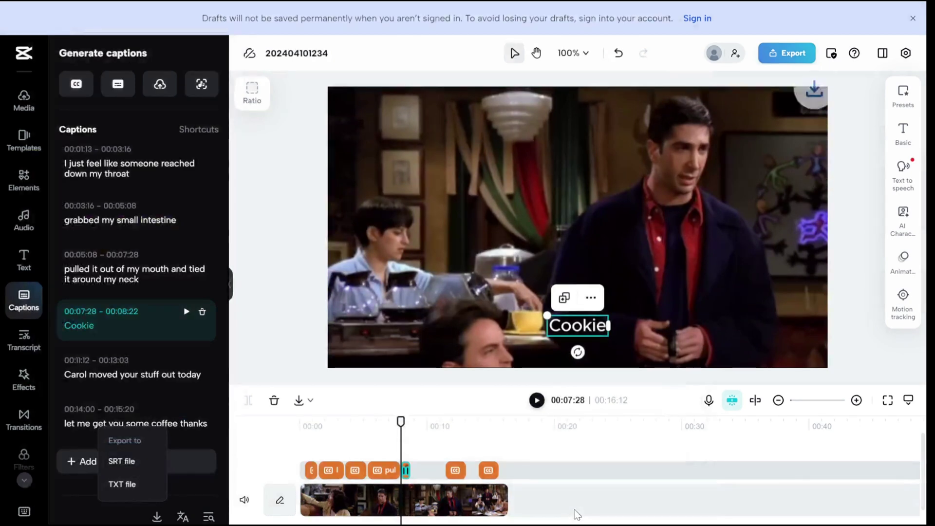